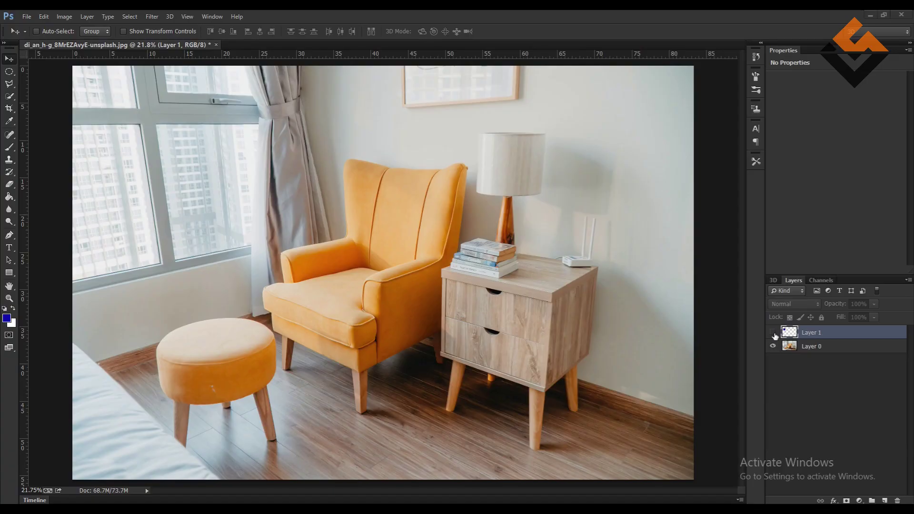
# Show the blue circle on Layer 1 and make Layer 0, the room photo, the active layer.
pyautogui.click(773, 333)
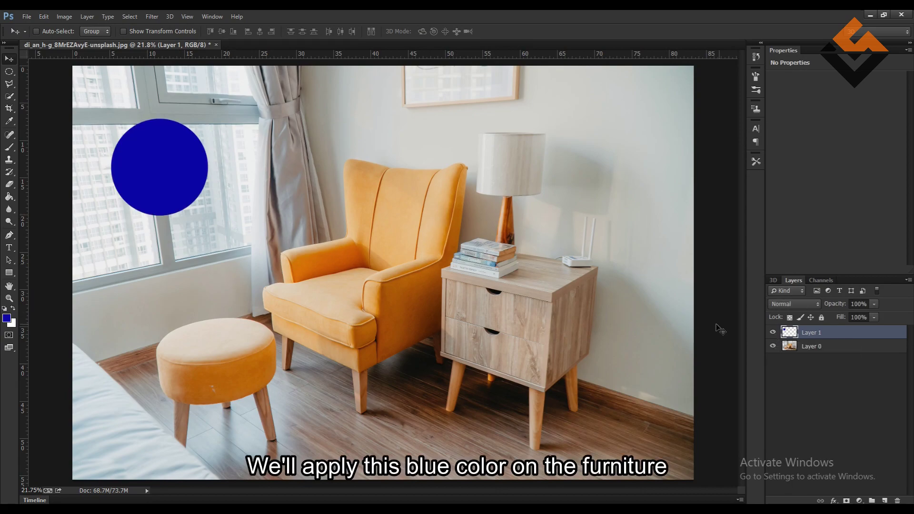
pyautogui.click(772, 332)
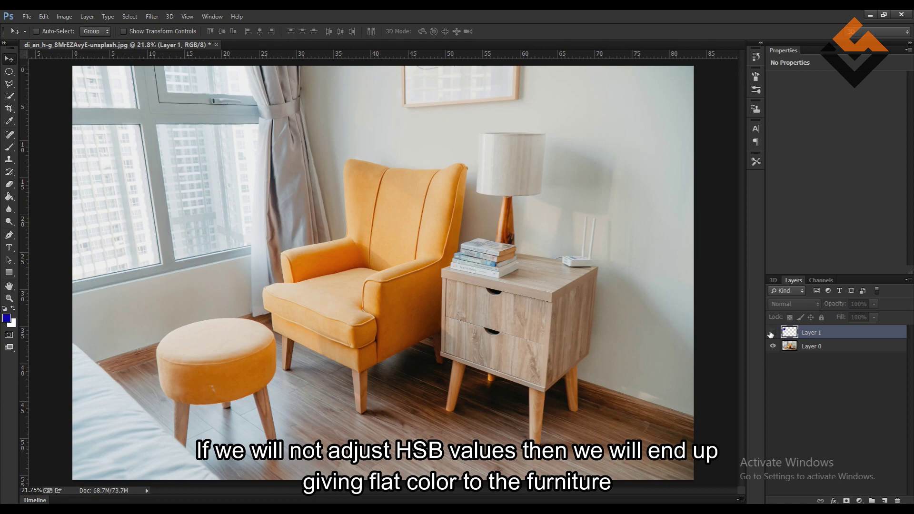
pyautogui.click(772, 332)
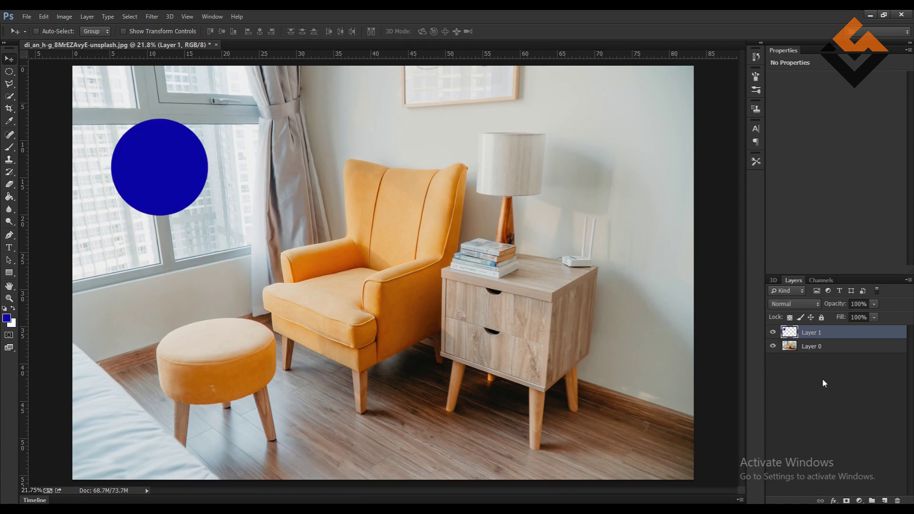
pyautogui.click(829, 350)
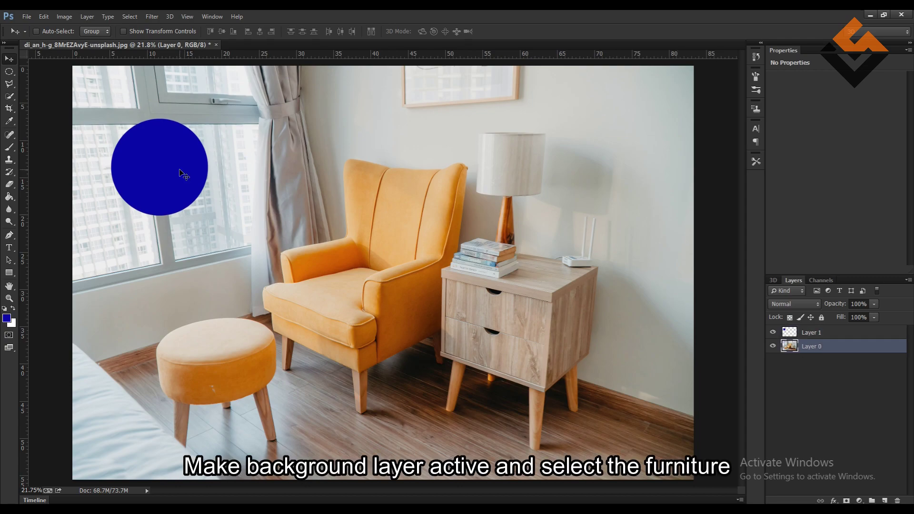
# Zoom in and Quick Select the armchair's back, side and front.
pyautogui.click(9, 96)
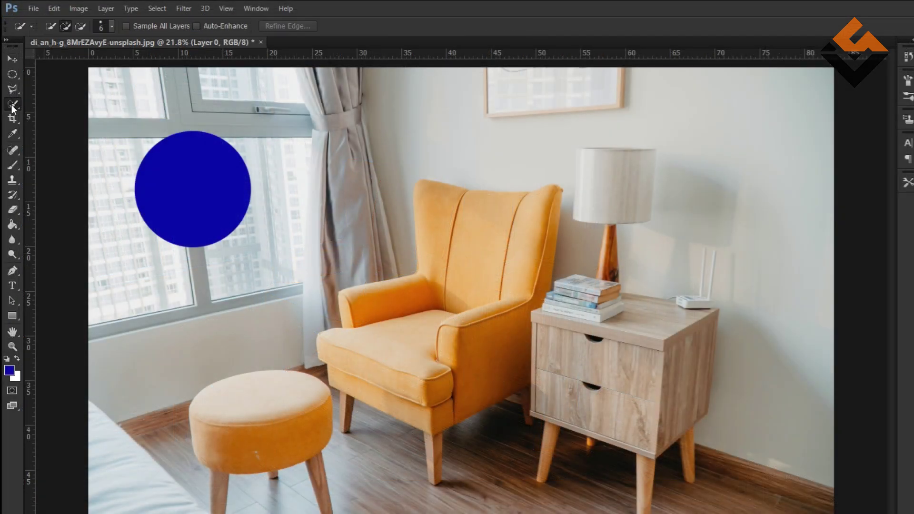
pyautogui.click(12, 108)
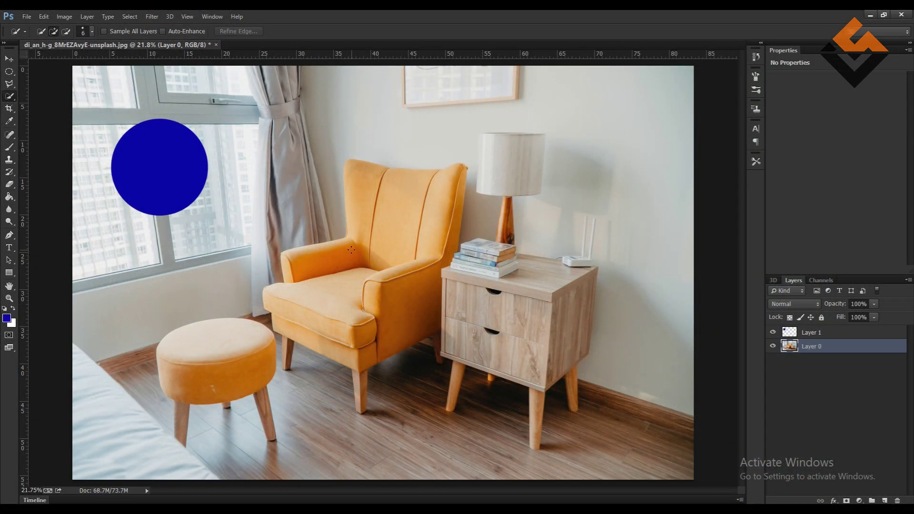
pyautogui.scroll(1, 350, 249)
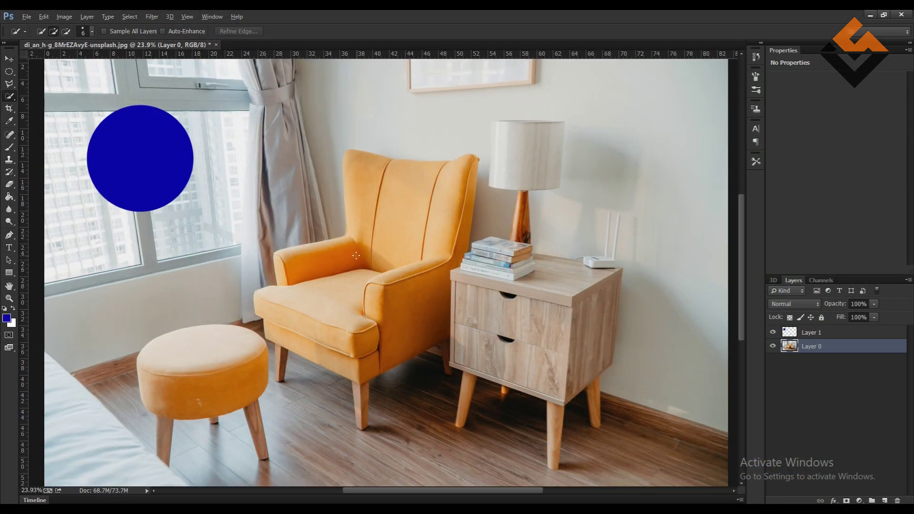
pyautogui.scroll(1, 355, 251)
pyautogui.scroll(1, 359, 254)
pyautogui.scroll(1, 365, 258)
pyautogui.scroll(-1, 365, 258)
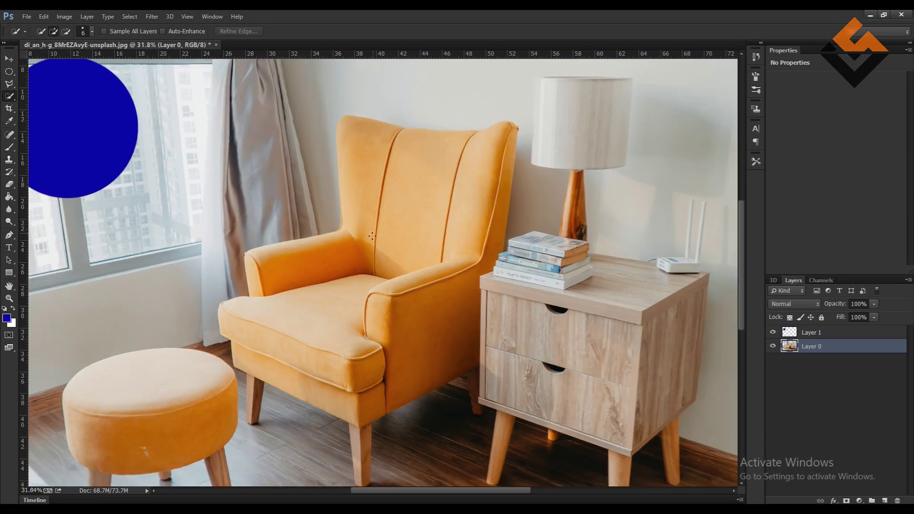
pyautogui.moveTo(368, 207)
pyautogui.mouseDown()
pyautogui.moveTo(492, 183)
pyautogui.moveTo(446, 293)
pyautogui.mouseUp()
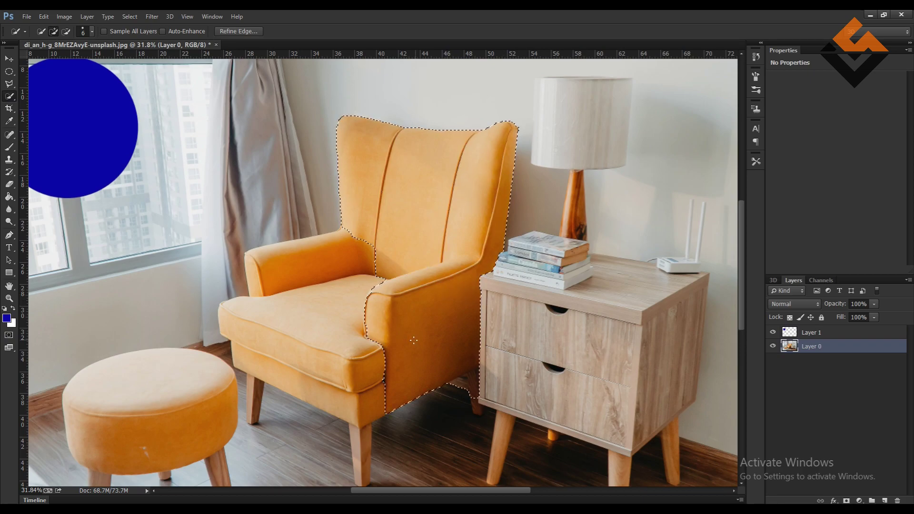
pyautogui.moveTo(446, 293)
pyautogui.mouseDown()
pyautogui.moveTo(366, 355)
pyautogui.moveTo(344, 320)
pyautogui.moveTo(390, 398)
pyautogui.mouseUp()
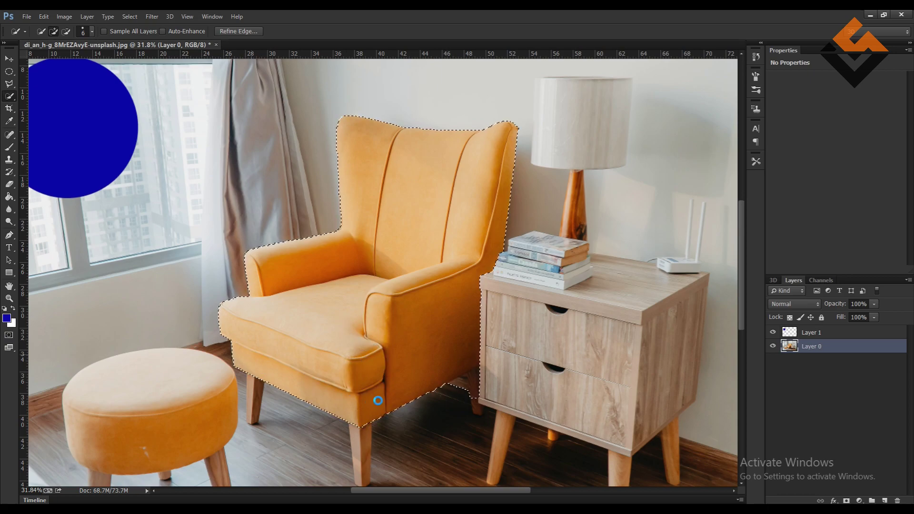
# Switch to the Polygonal Lasso Tool in Subtract mode, zoomed in near the nightstand.
pyautogui.click(13, 88)
pyautogui.rightClick(14, 91)
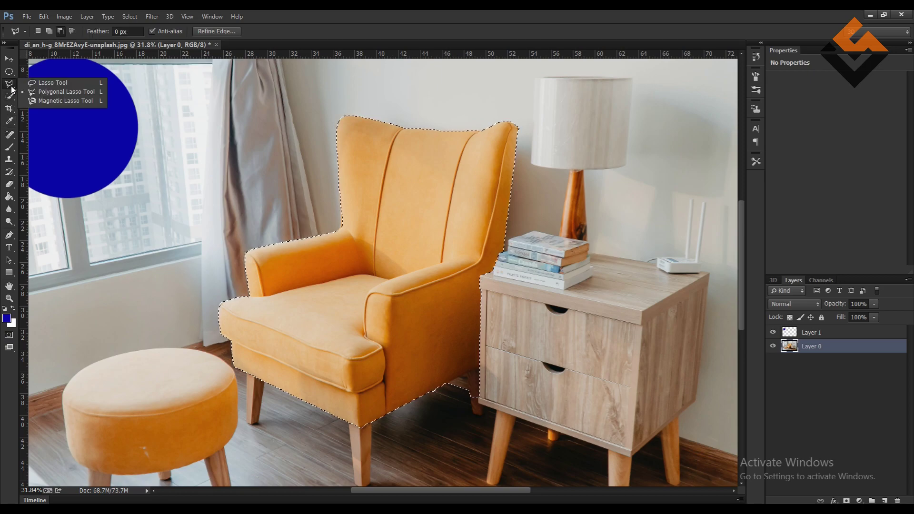
pyautogui.click(59, 91)
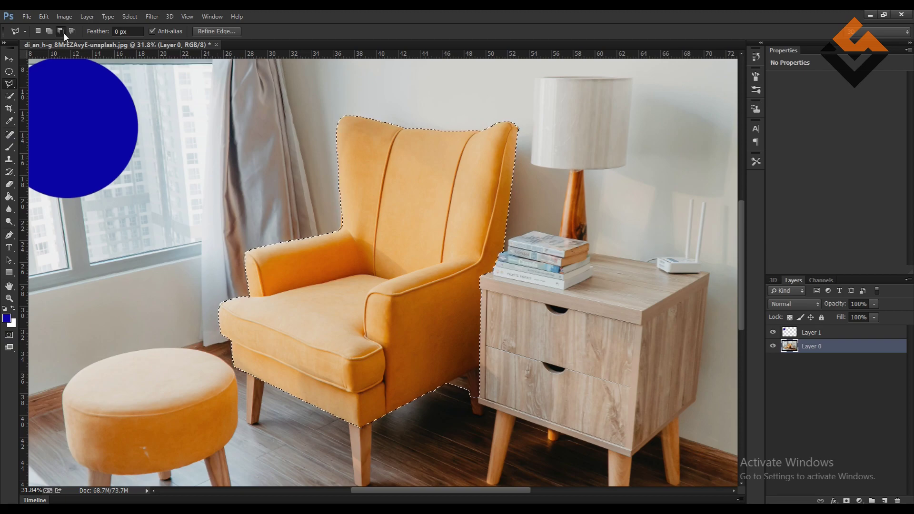
pyautogui.scroll(1, 474, 450)
pyautogui.scroll(1, 474, 450)
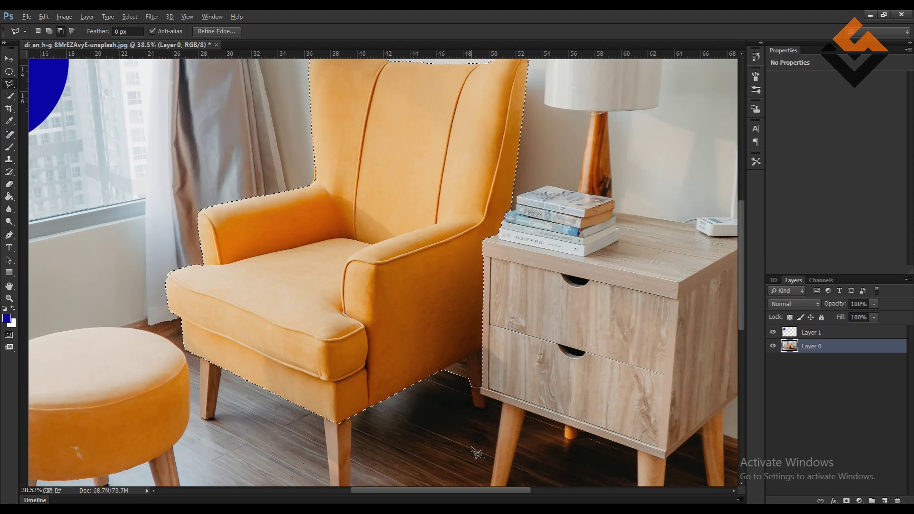
pyautogui.scroll(1, 474, 449)
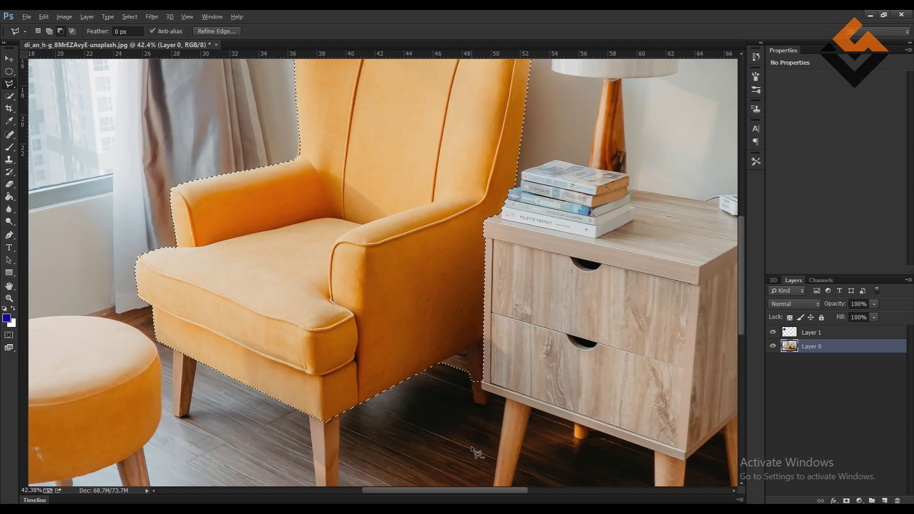
# Cut the floor patch beside the nightstand out of the armchair selection, then zoom back out.
pyautogui.click(405, 406)
pyautogui.click(399, 384)
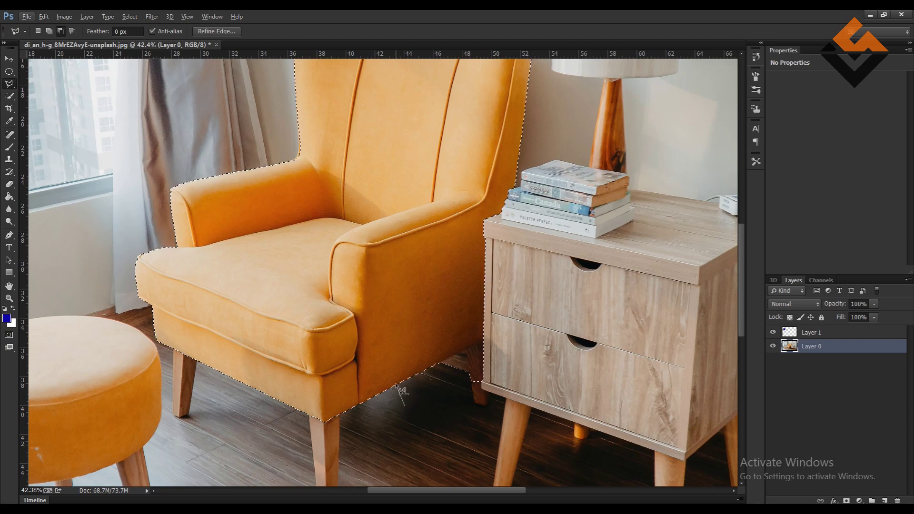
pyautogui.click(497, 333)
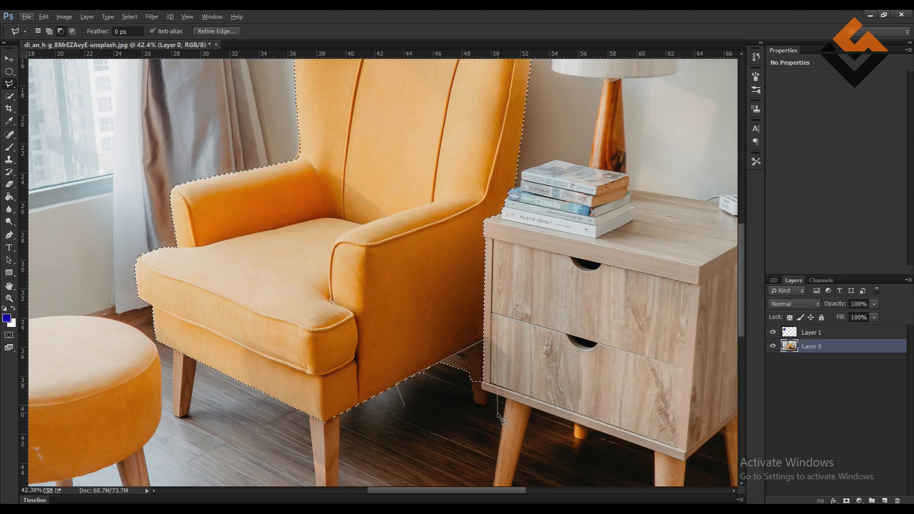
pyautogui.click(497, 412)
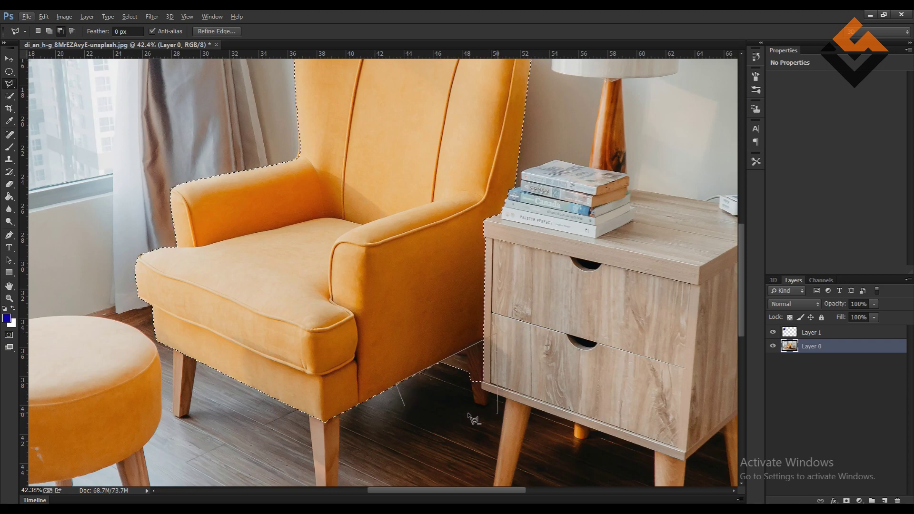
pyautogui.click(408, 410)
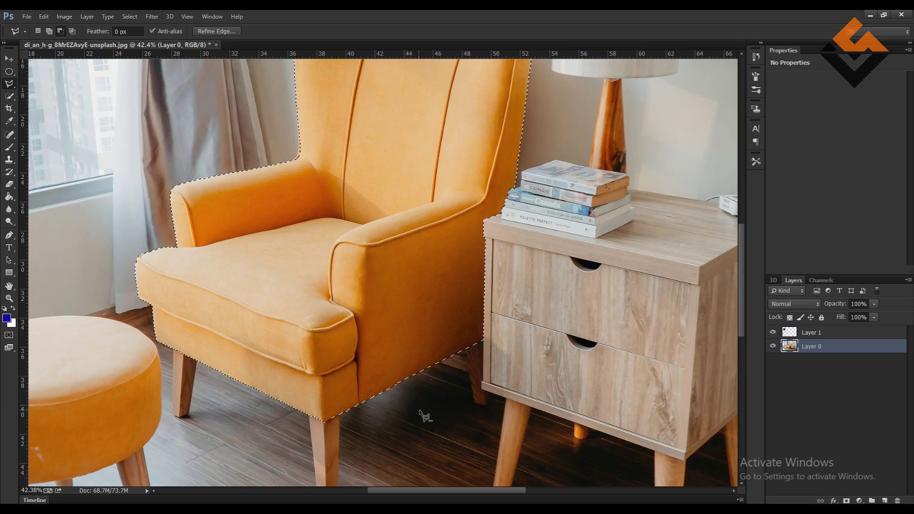
pyautogui.scroll(-1, 424, 415)
pyautogui.scroll(-1, 448, 425)
pyautogui.scroll(-1, 447, 424)
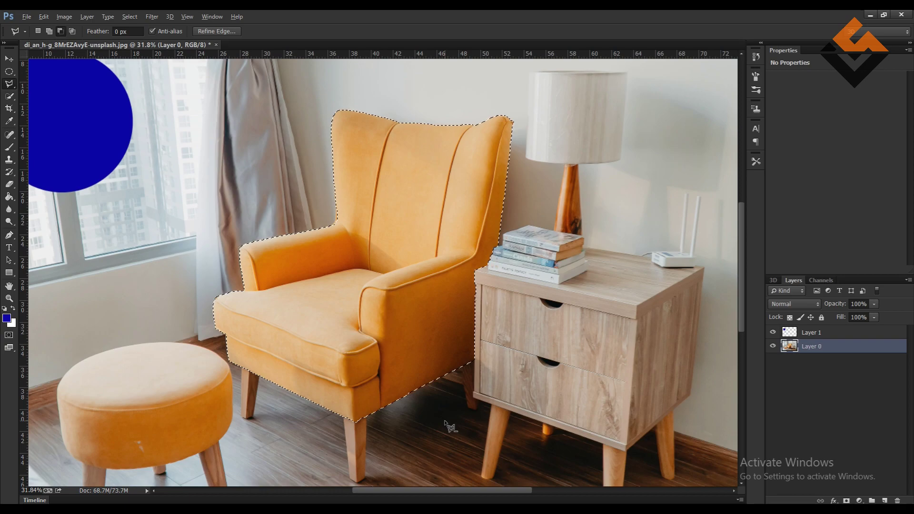
pyautogui.scroll(-1, 447, 425)
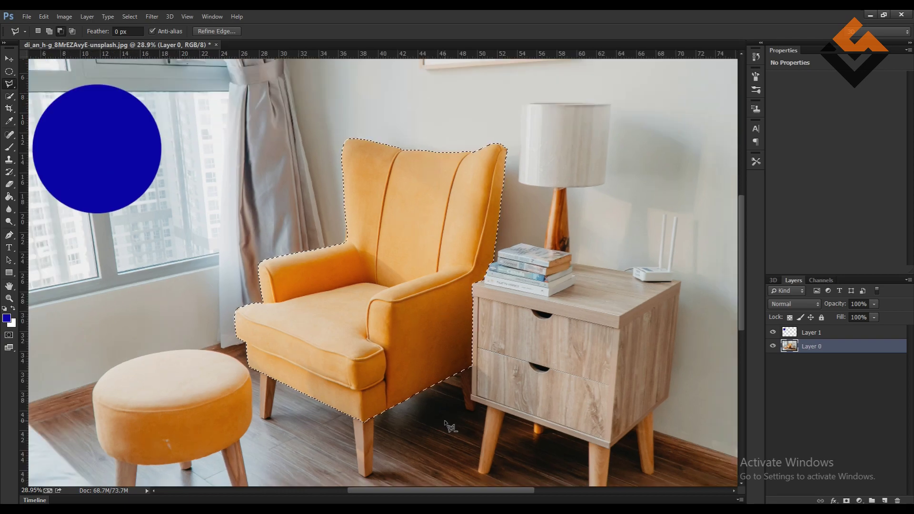
pyautogui.scroll(-1, 451, 426)
pyautogui.scroll(-1, 546, 415)
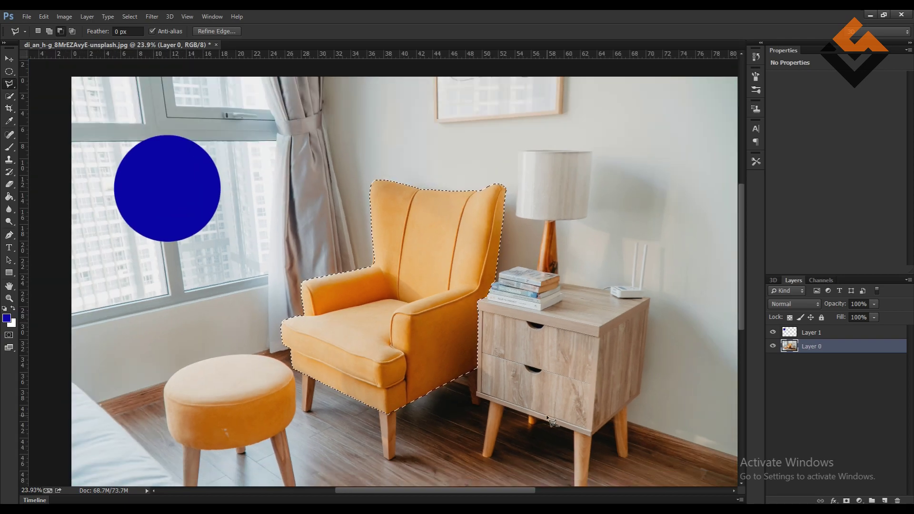
pyautogui.scroll(-1, 549, 419)
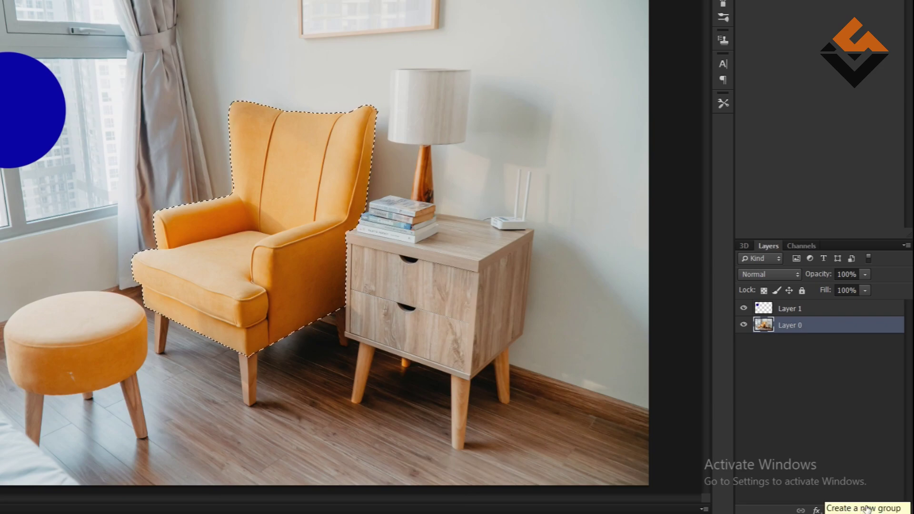
# Create Group 1, mask it to the armchair selection, and bring up the fill/adjustment layer list.
pyautogui.click(864, 510)
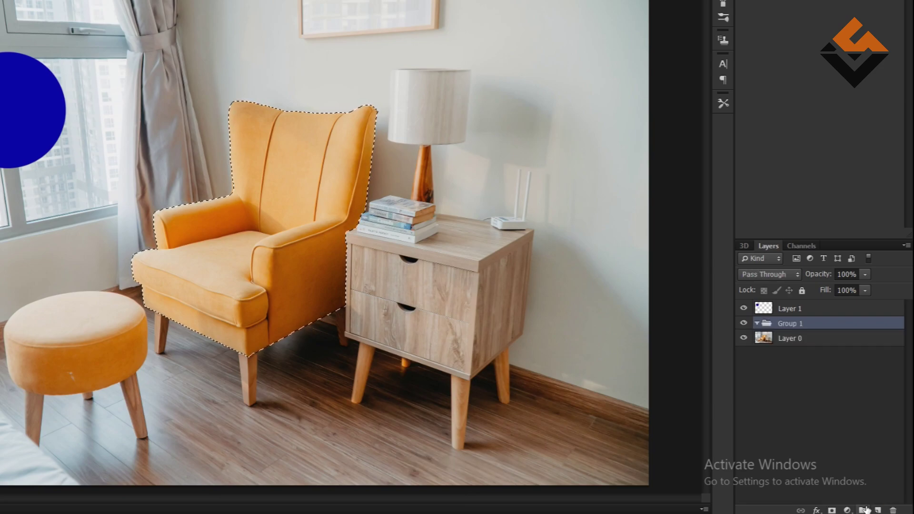
pyautogui.click(834, 509)
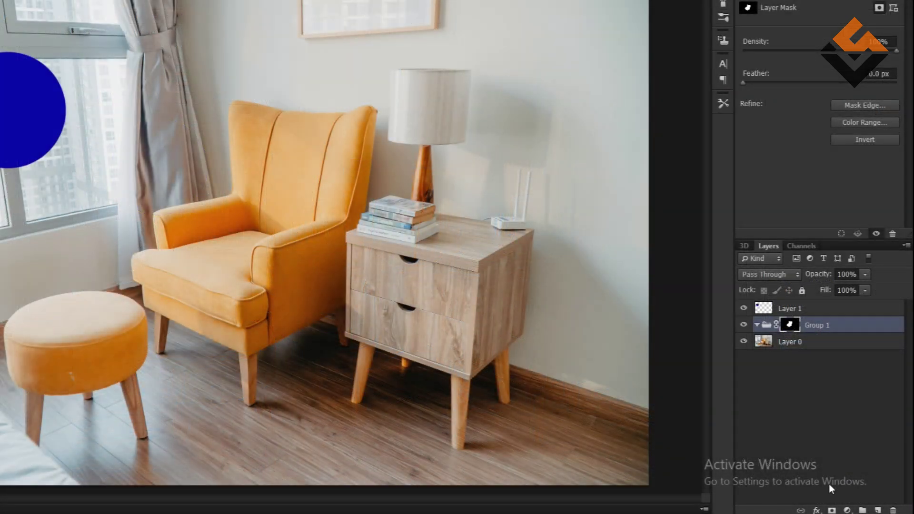
pyautogui.click(847, 510)
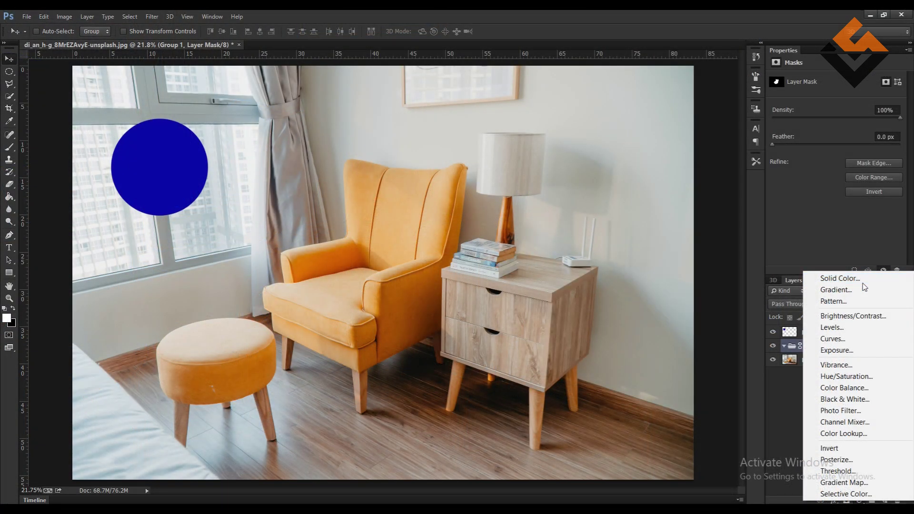
# Add a Solid Color fill layer in blue #0d05ac inside Group 1.
pyautogui.click(863, 281)
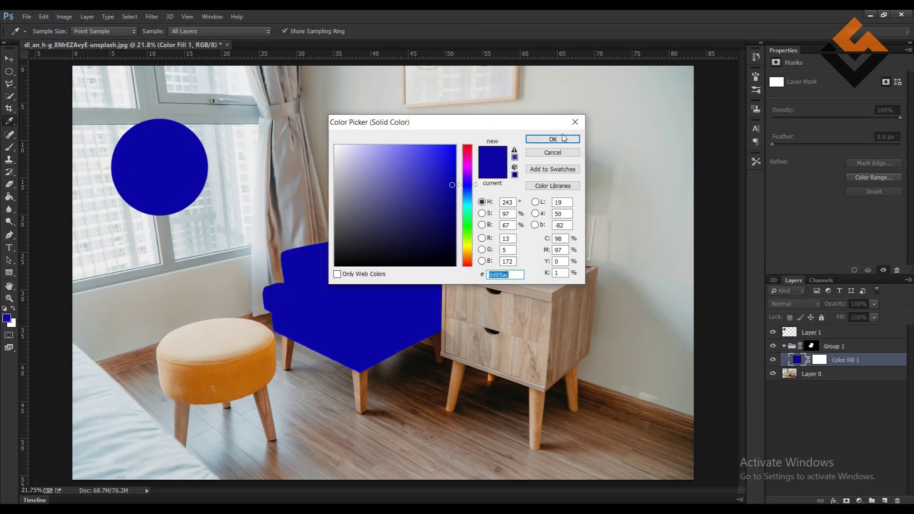
pyautogui.moveTo(544, 125); pyautogui.dragTo(695, 76)
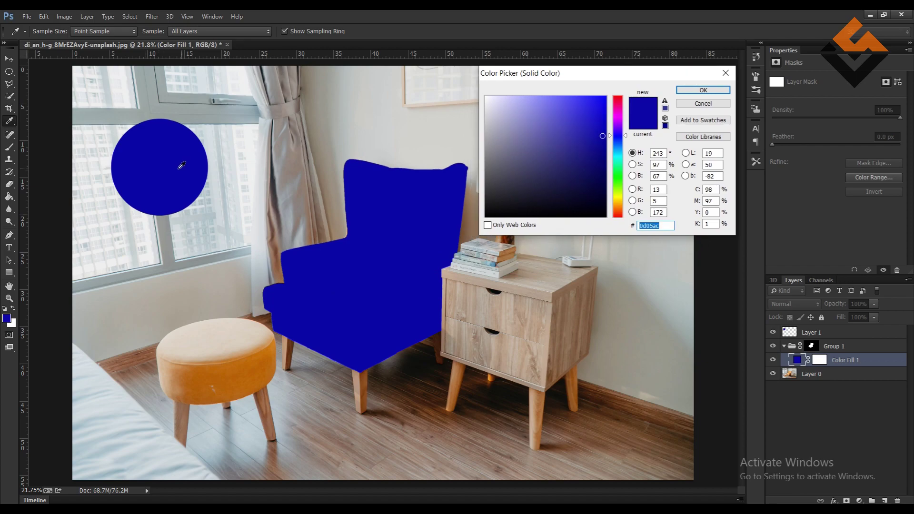
pyautogui.click(703, 91)
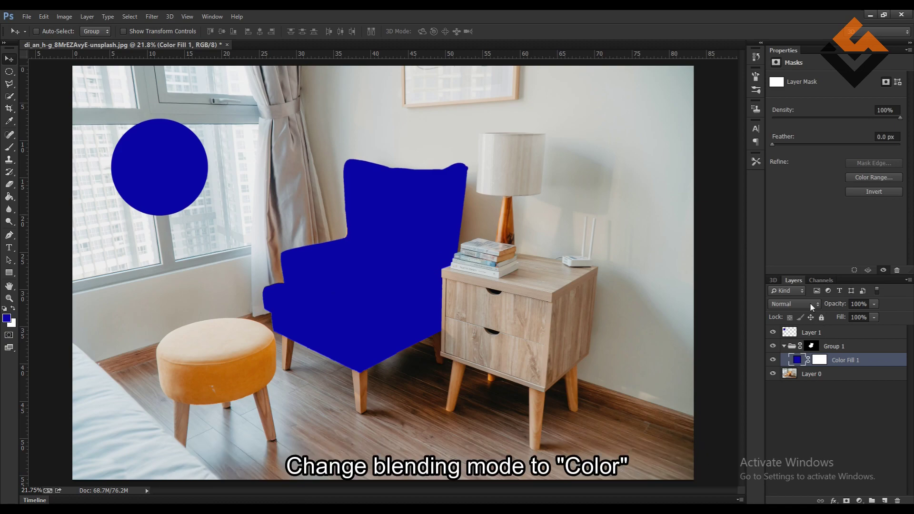
# Set Color Fill 1's blend mode to Color.
pyautogui.click(810, 304)
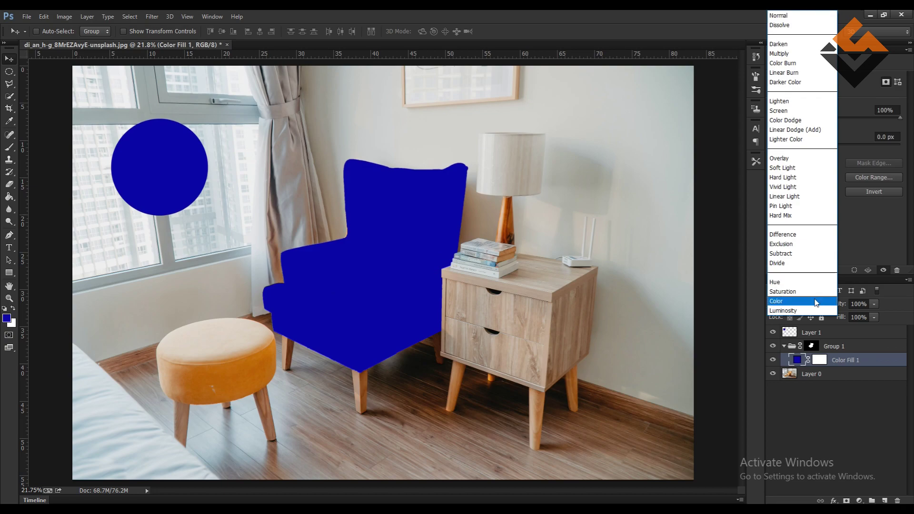
pyautogui.click(814, 300)
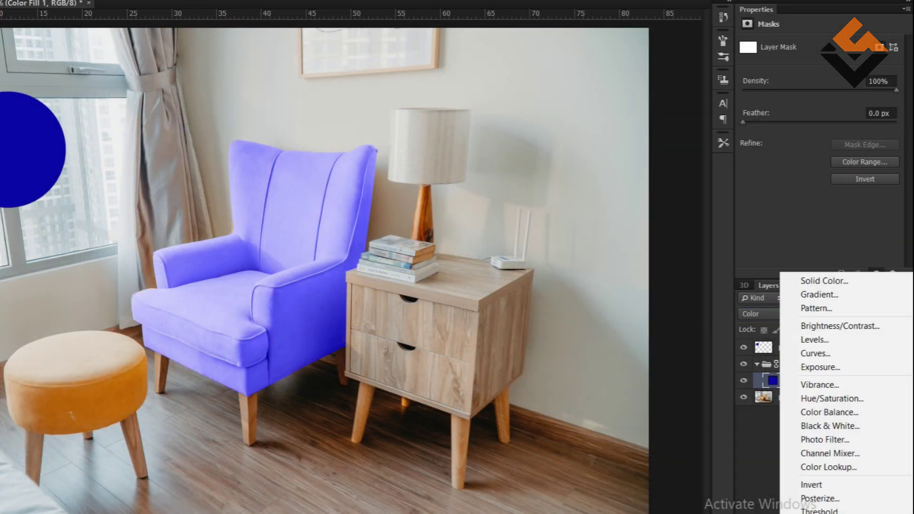
# Add a Levels 1 adjustment below Color Fill 1 and select the Levels adjustment.
pyautogui.click(871, 341)
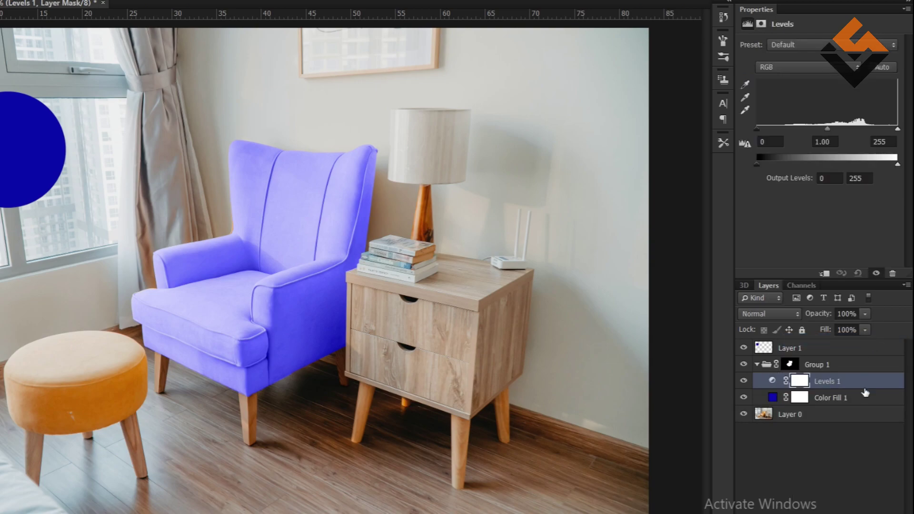
pyautogui.click(861, 399)
pyautogui.moveTo(860, 400); pyautogui.dragTo(858, 377)
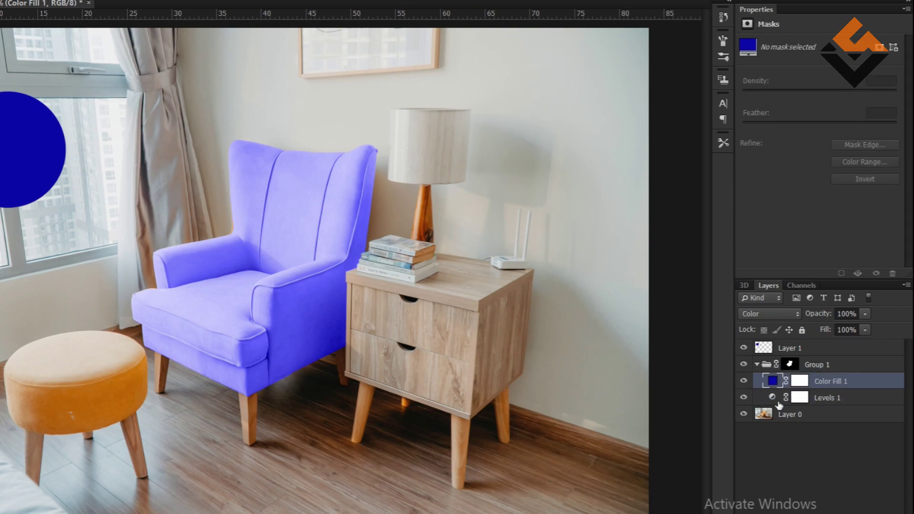
pyautogui.click(772, 398)
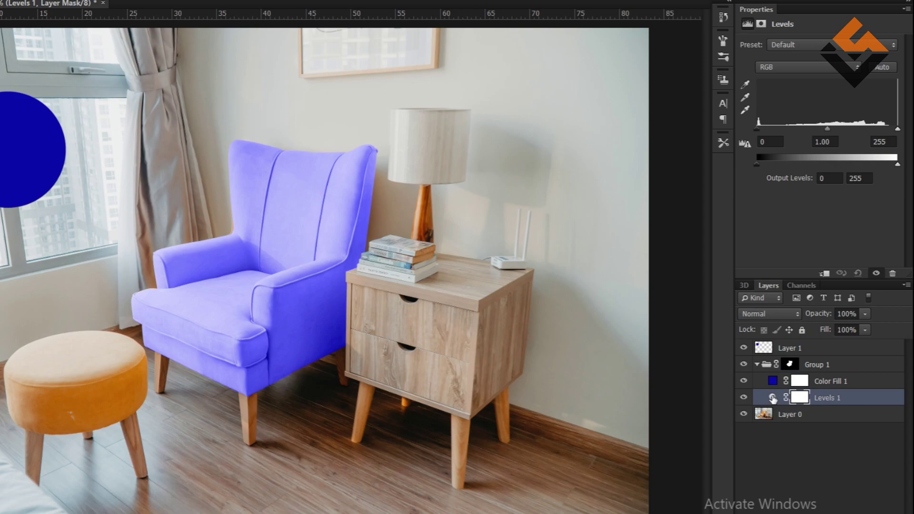
pyautogui.click(773, 398)
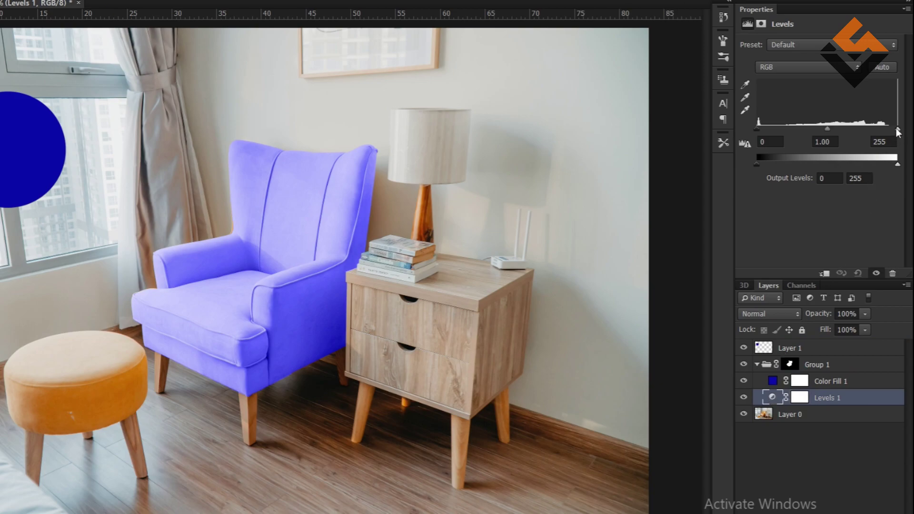
# Adjust Levels 1 to input 0 / 0.62 / 216 and output 0–99 for a deeper blue.
pyautogui.moveTo(897, 129); pyautogui.dragTo(864, 130)
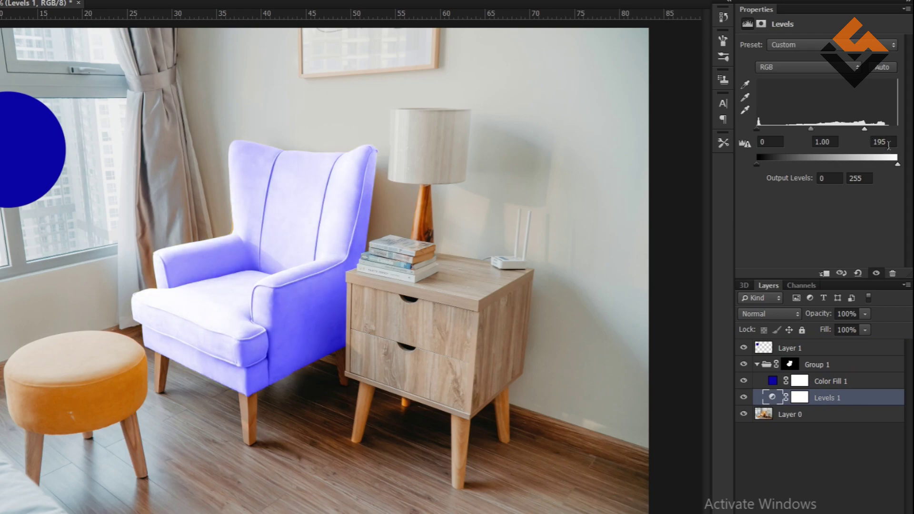
pyautogui.moveTo(898, 164); pyautogui.dragTo(855, 166)
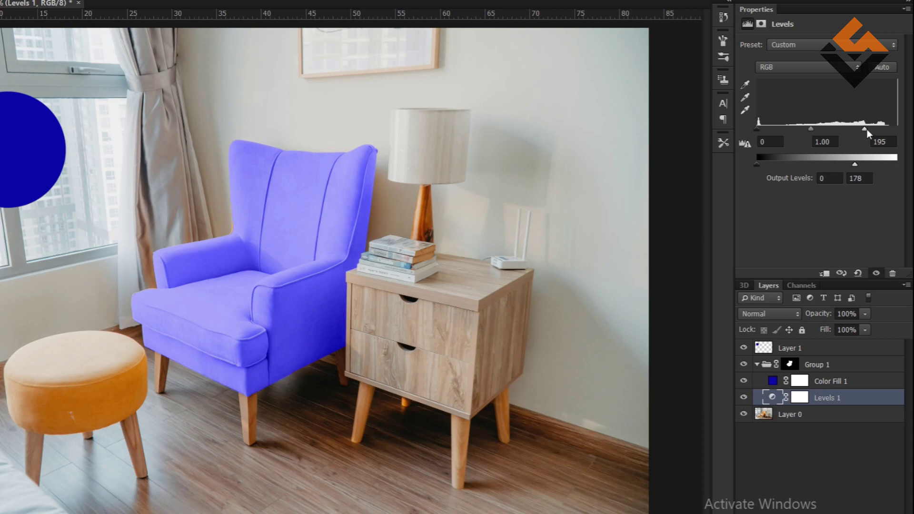
pyautogui.moveTo(865, 129)
pyautogui.mouseDown()
pyautogui.moveTo(785, 132)
pyautogui.moveTo(818, 132)
pyautogui.moveTo(808, 138)
pyautogui.mouseUp()
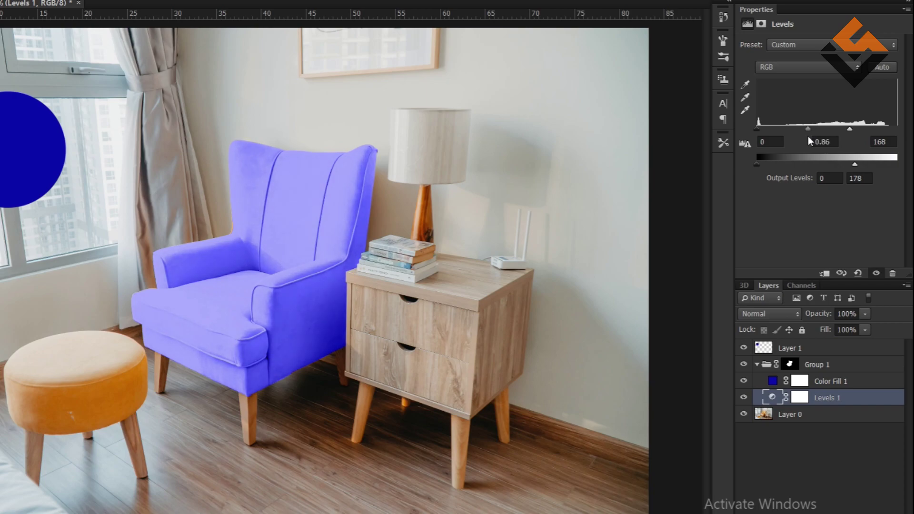
pyautogui.moveTo(855, 166)
pyautogui.mouseDown()
pyautogui.moveTo(842, 167)
pyautogui.moveTo(852, 165)
pyautogui.mouseUp()
pyautogui.moveTo(850, 130); pyautogui.dragTo(885, 137)
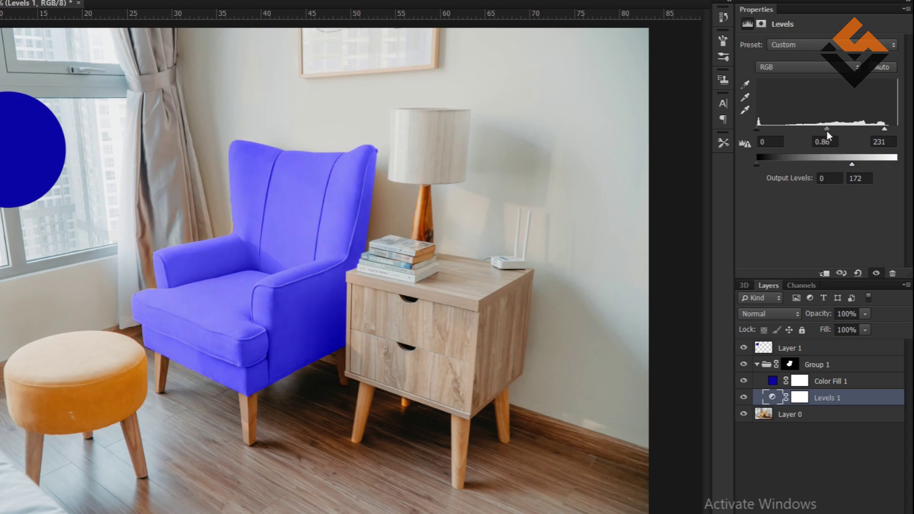
pyautogui.moveTo(827, 130)
pyautogui.mouseDown()
pyautogui.moveTo(815, 132)
pyautogui.moveTo(830, 132)
pyautogui.mouseUp()
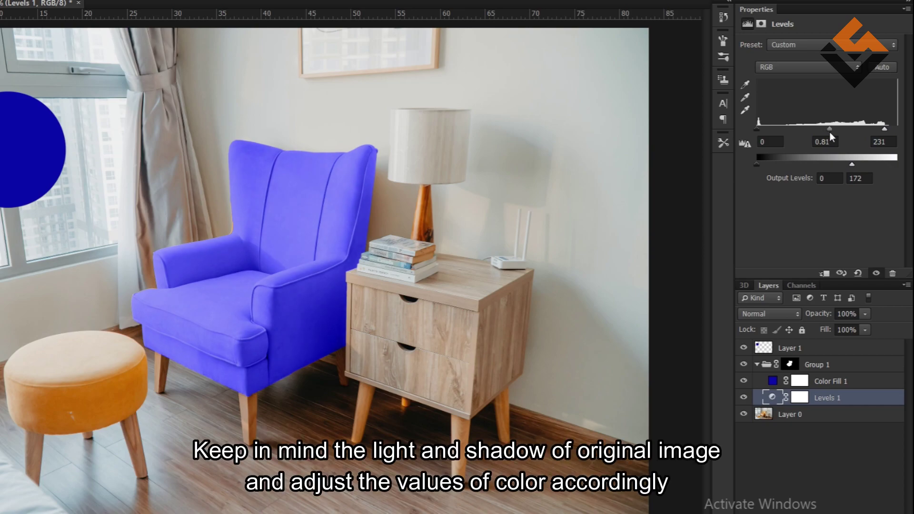
pyautogui.moveTo(850, 168); pyautogui.dragTo(800, 175)
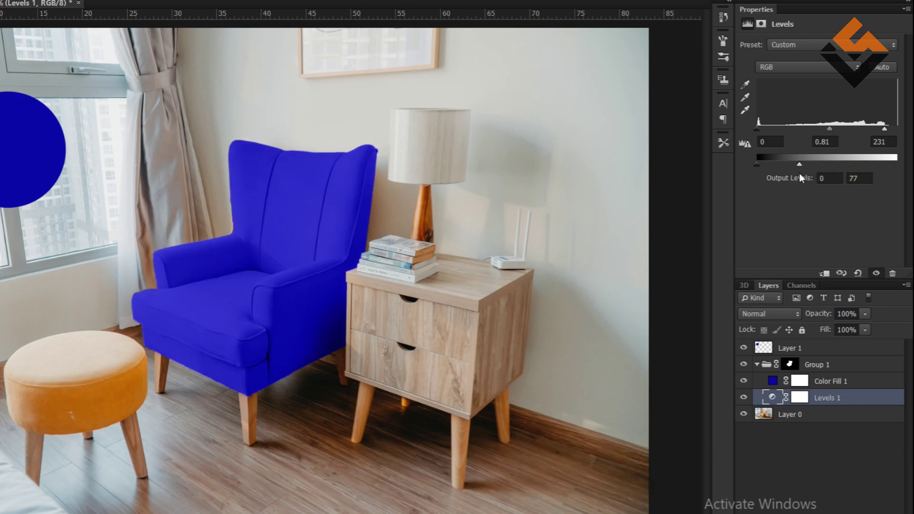
pyautogui.moveTo(883, 132); pyautogui.dragTo(847, 147)
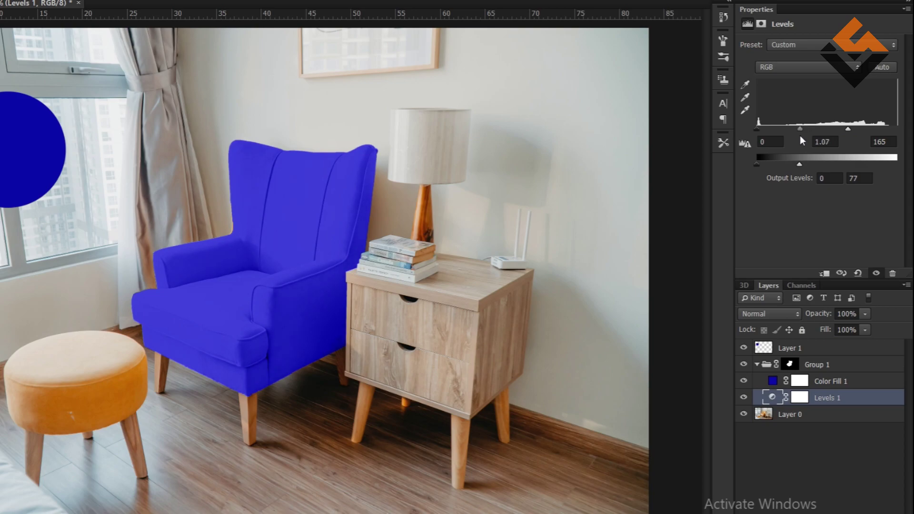
pyautogui.moveTo(853, 133); pyautogui.dragTo(876, 136)
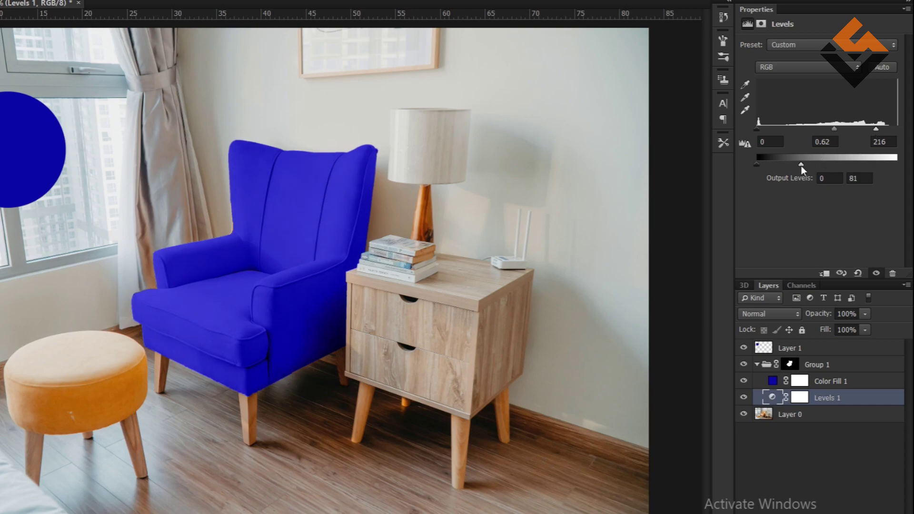
pyautogui.moveTo(805, 165); pyautogui.dragTo(811, 167)
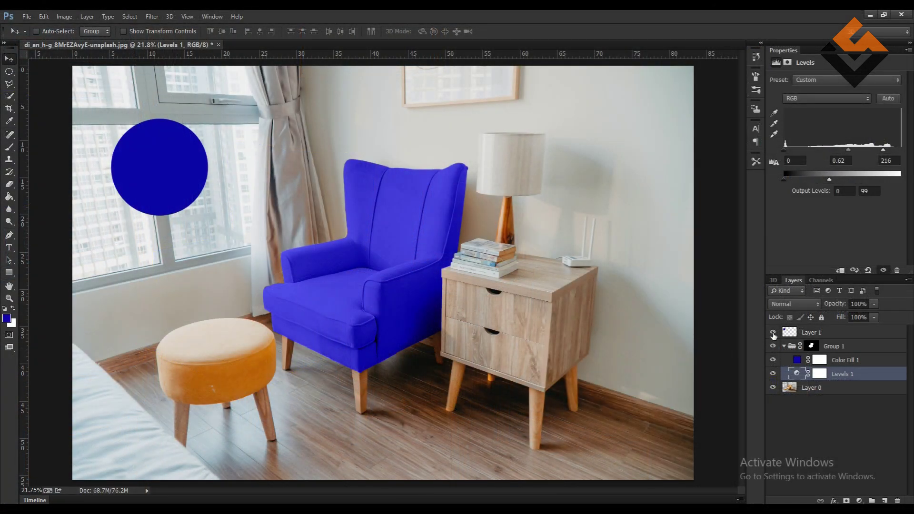
# Hide Layer 1, the blue sample circle.
pyautogui.click(773, 333)
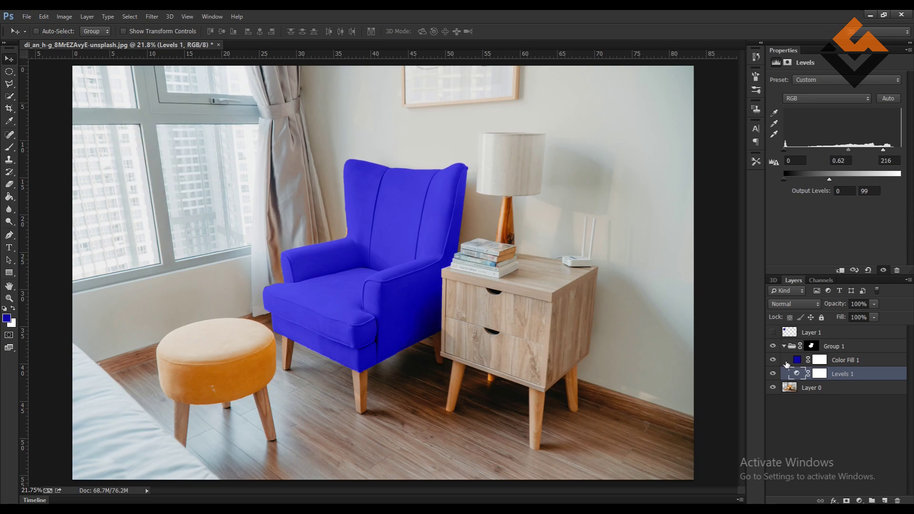